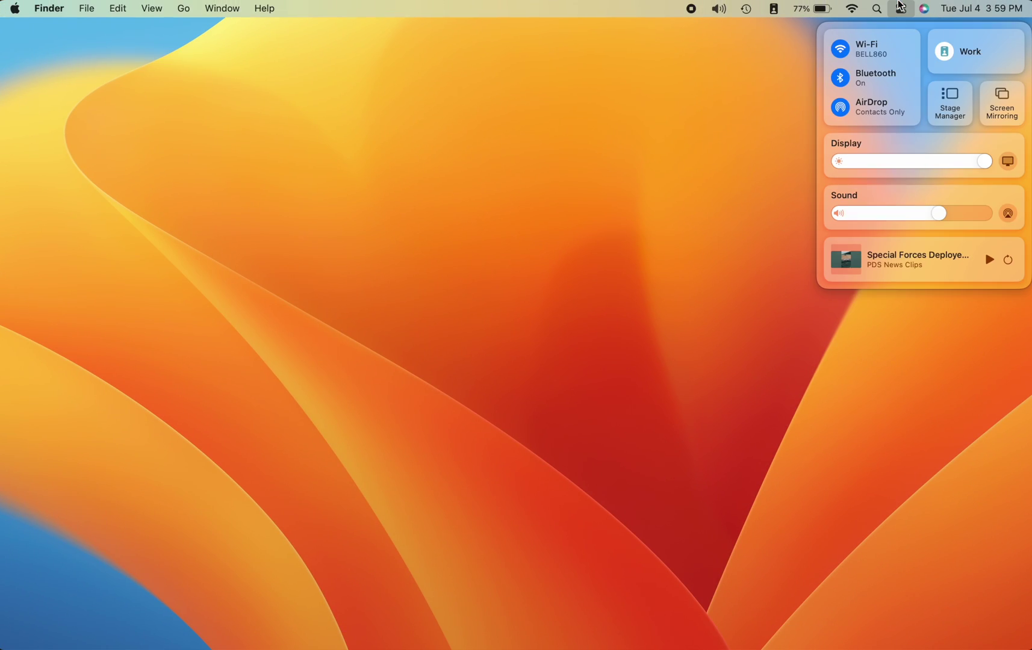
Step: Mirror the Mac's screen to the My Room Apple TV, then reopen the Screen Mirroring options
click(908, 51)
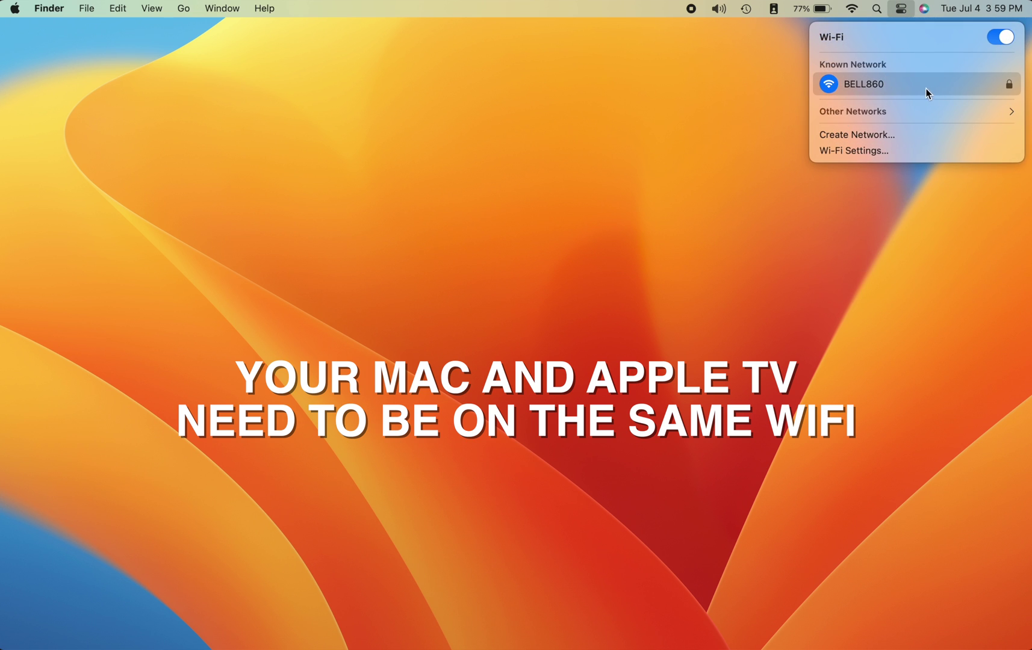
click(902, 10)
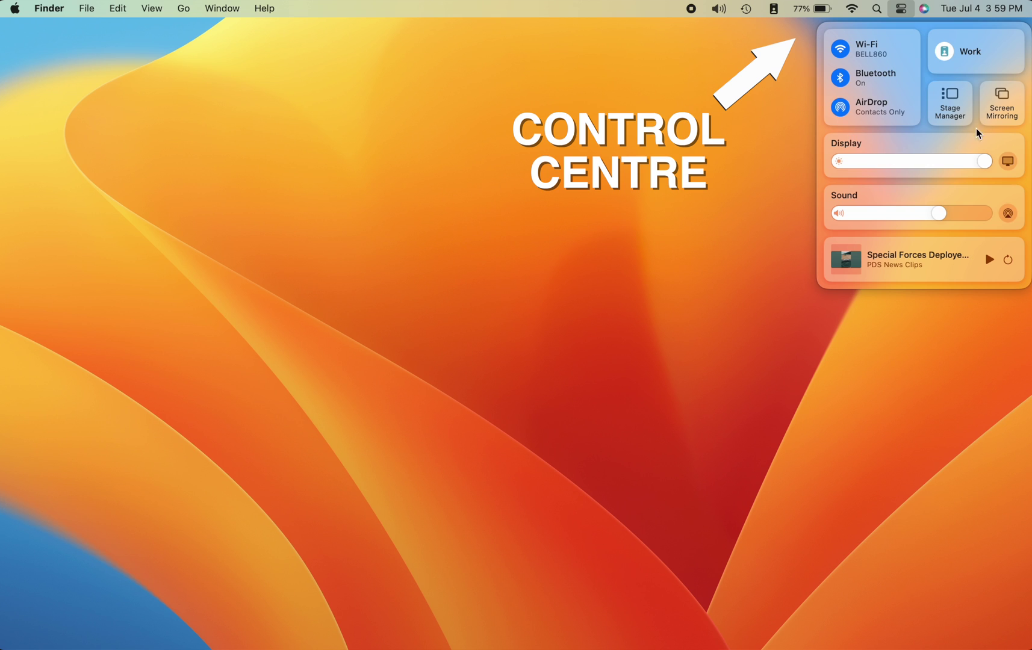
click(998, 116)
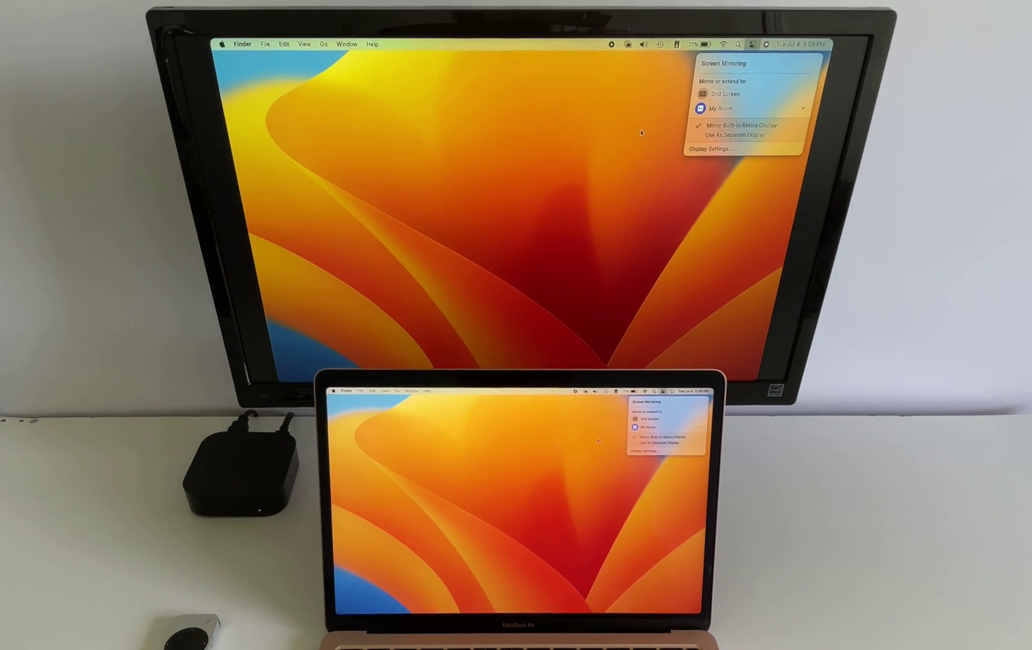
click(642, 132)
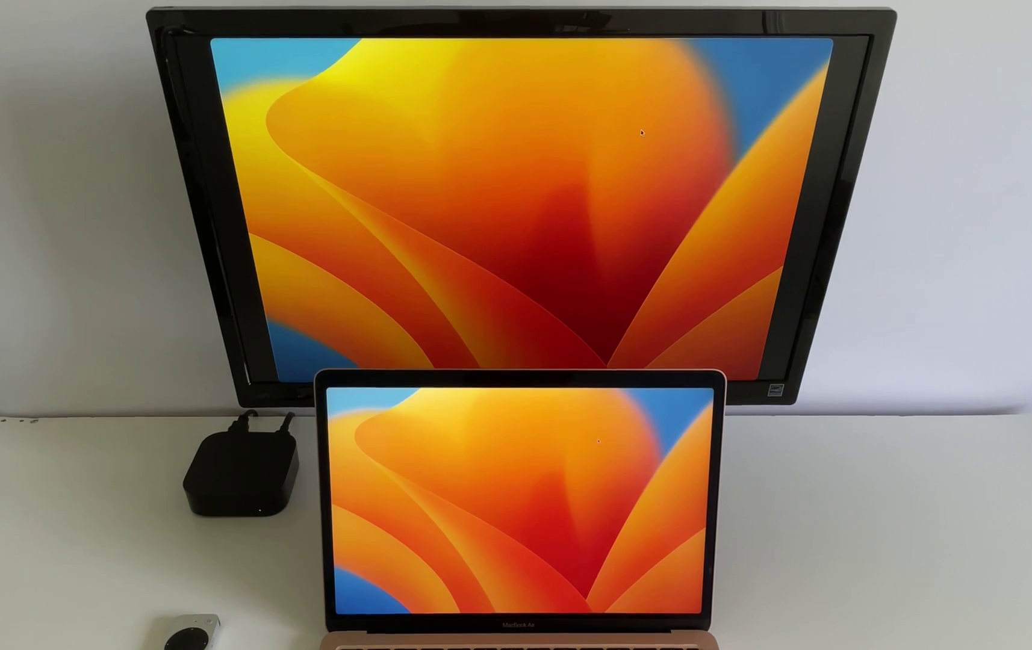
click(753, 44)
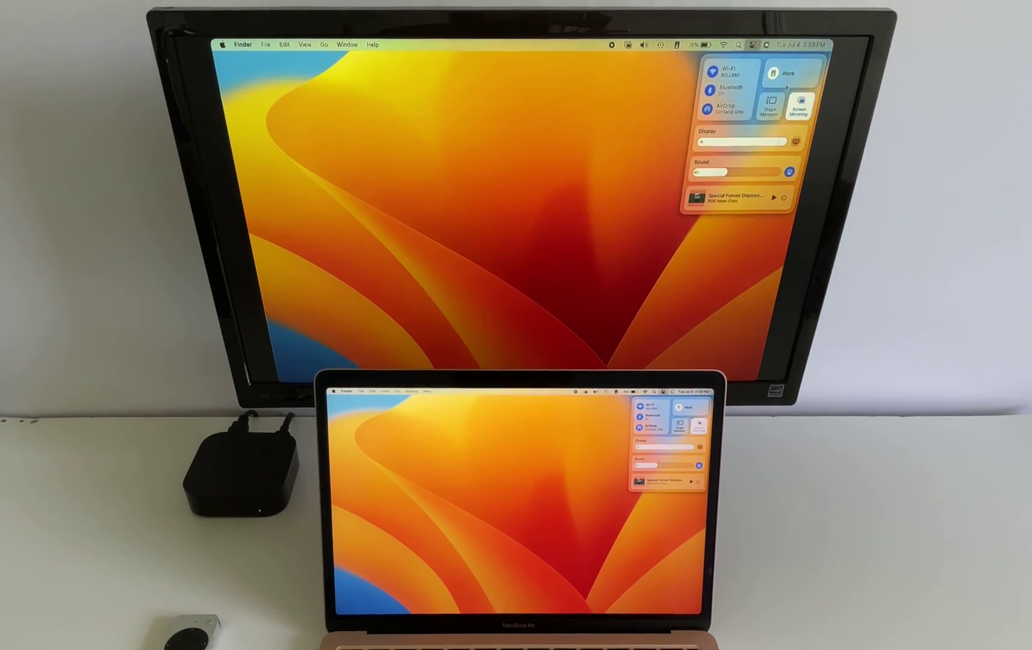
click(792, 109)
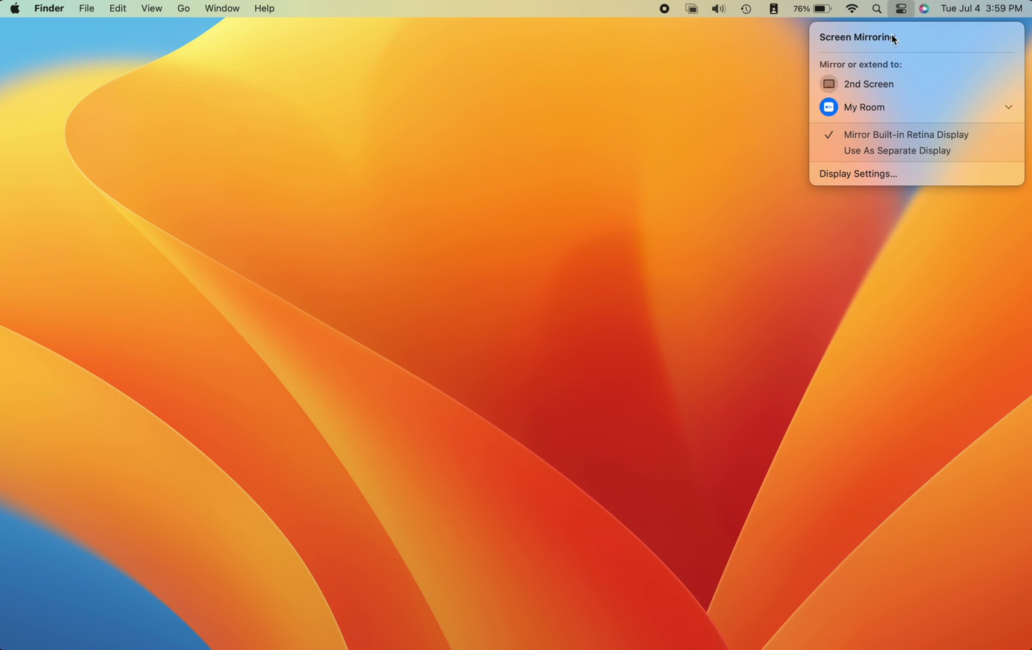
Step: In Displays settings, set the My Room Apple TV to Use as Extended display
click(896, 13)
click(1004, 99)
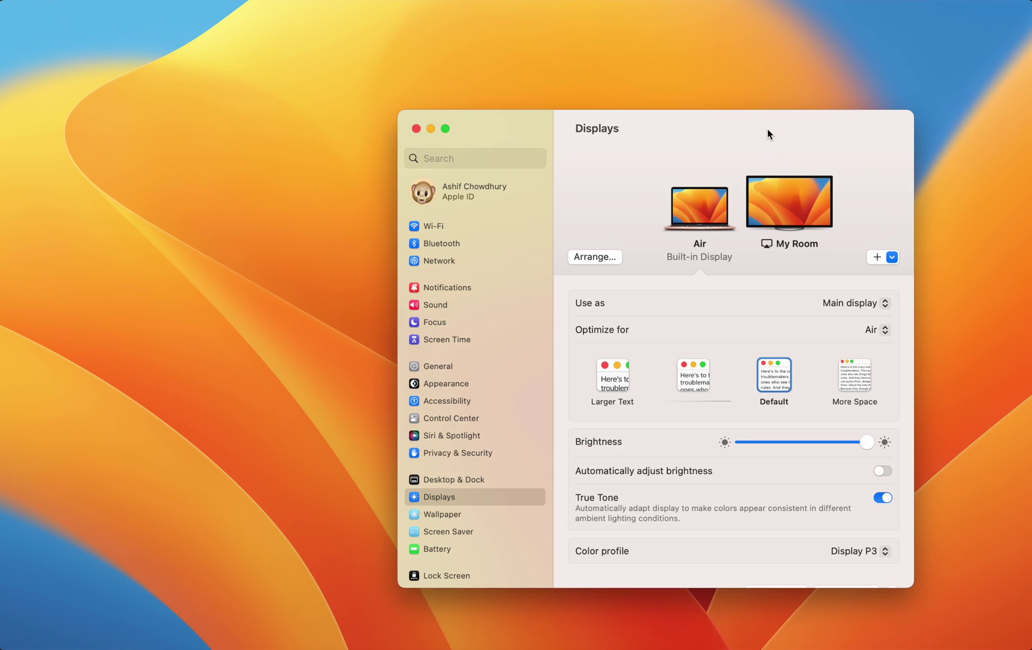
drag(767, 132, 666, 115)
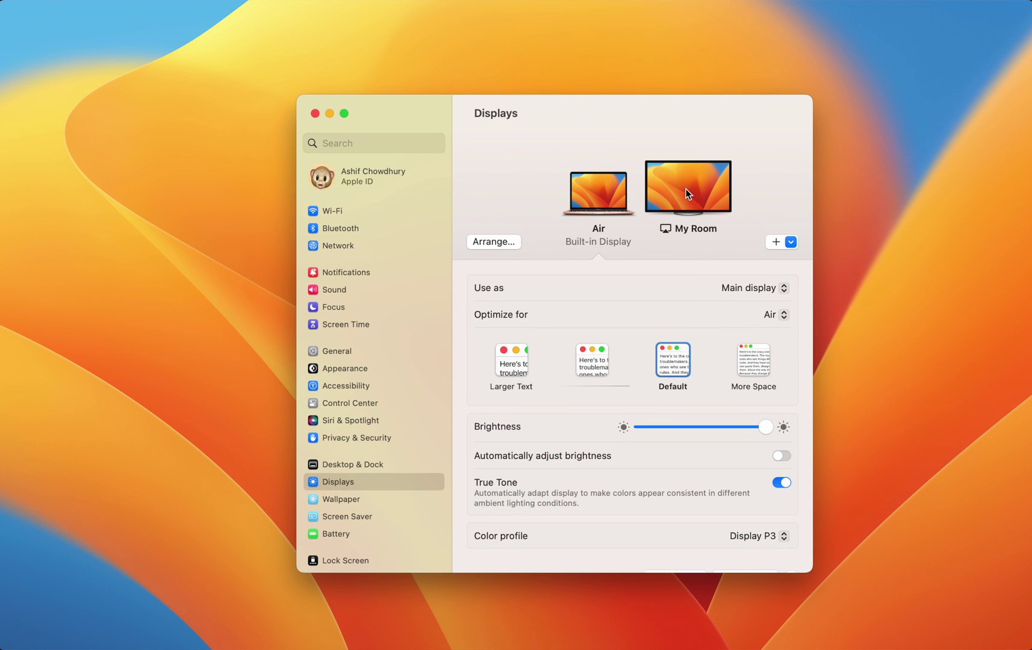
click(687, 192)
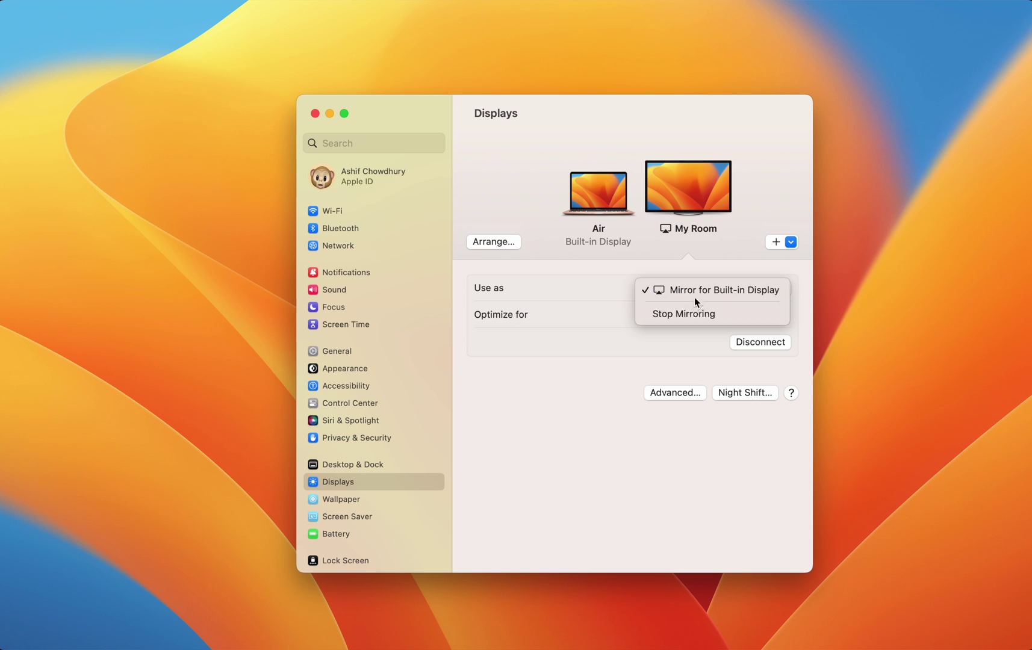
click(688, 320)
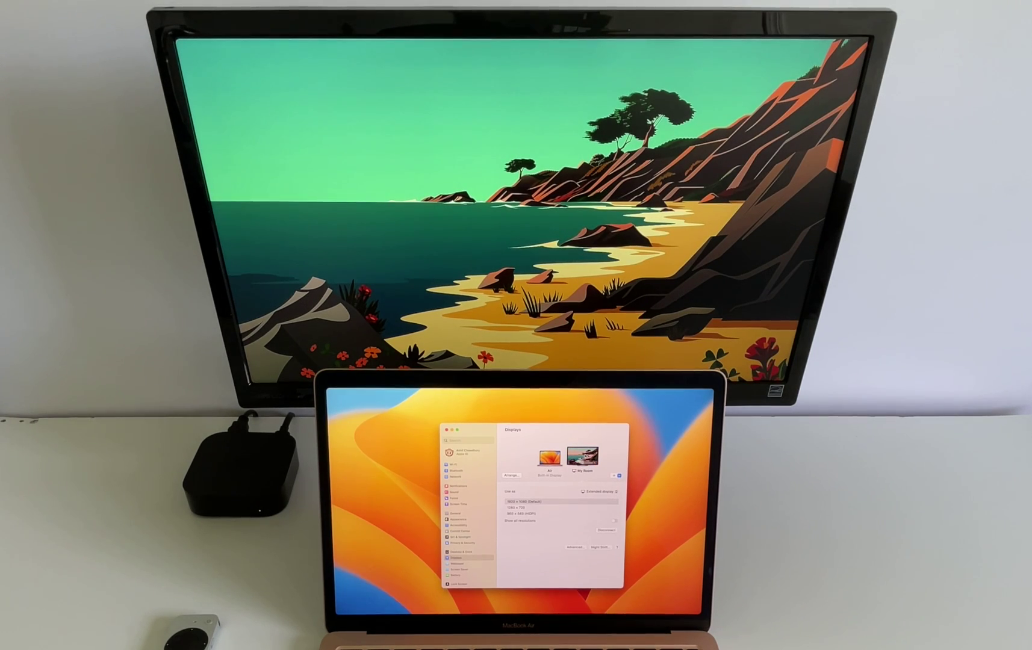
Step: Centre the Displays window on the TV and arrange My Room above the MacBook
drag(589, 432, 310, 255)
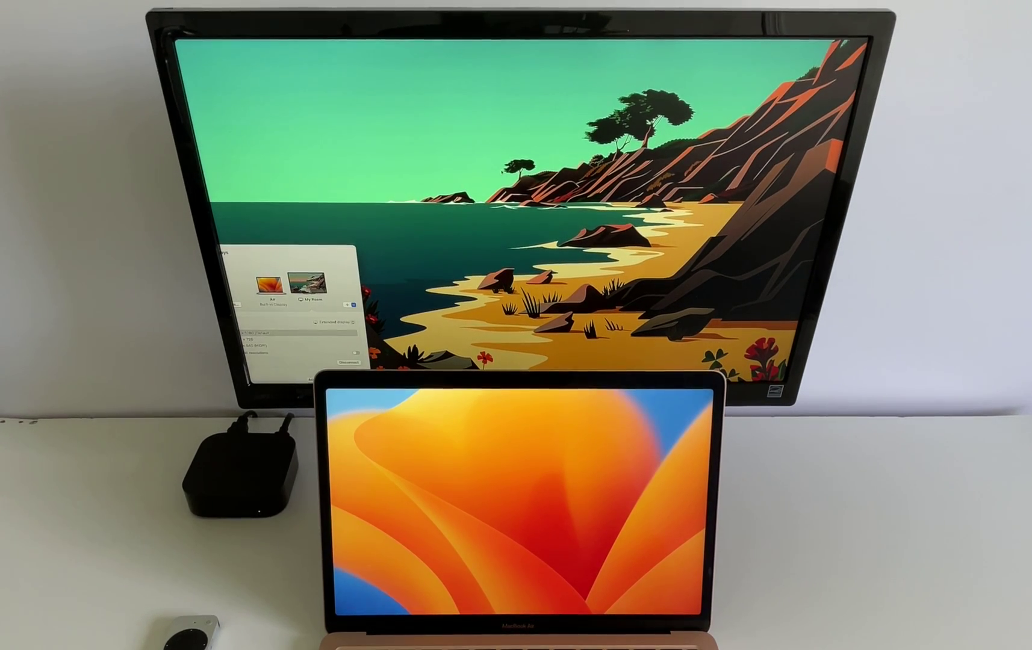
drag(329, 236, 579, 135)
click(468, 214)
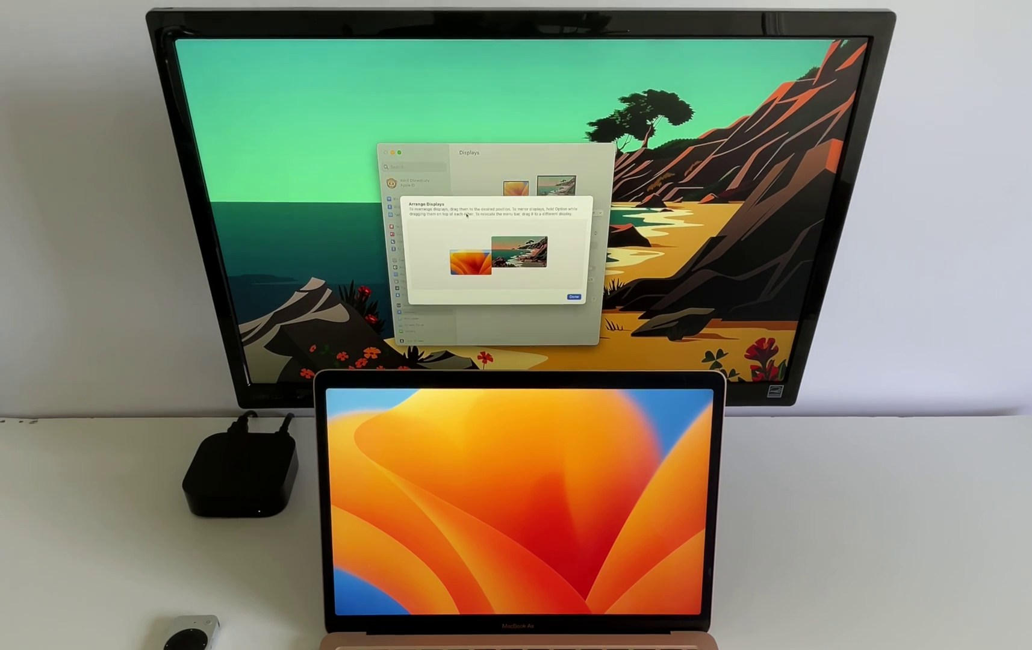
drag(519, 251, 481, 236)
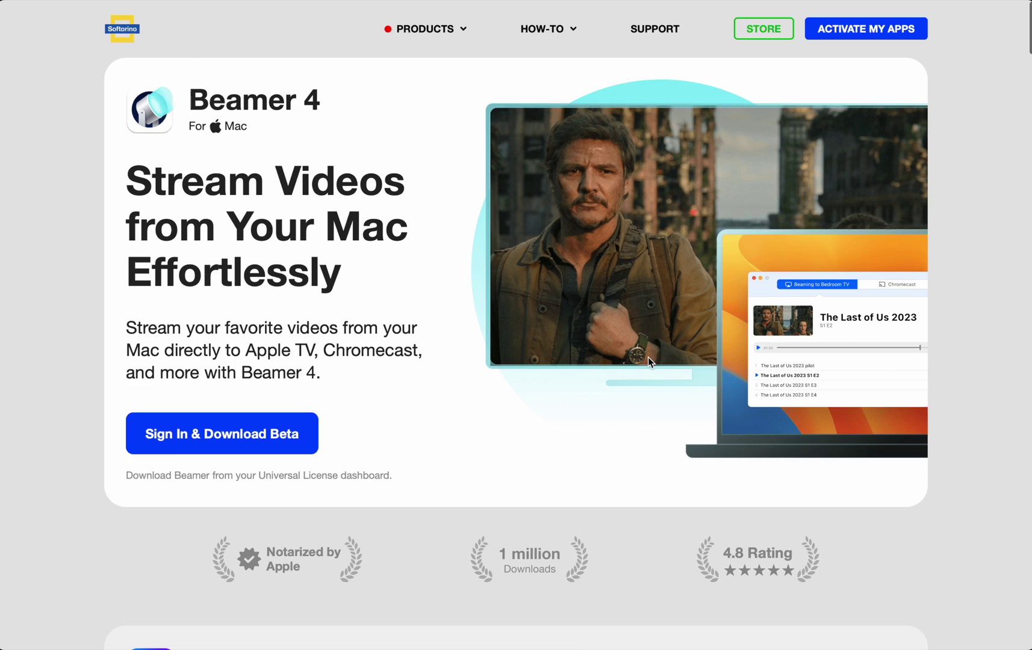
scroll(649, 358, down, 3)
scroll(647, 359, down, 3)
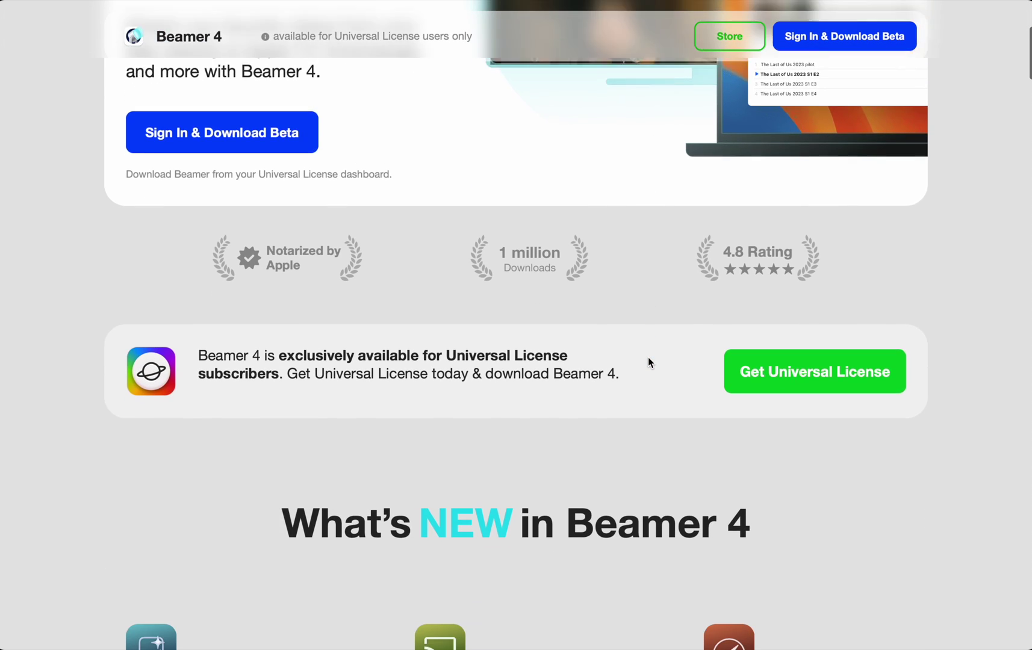
scroll(649, 358, down, 3)
scroll(650, 361, down, 1)
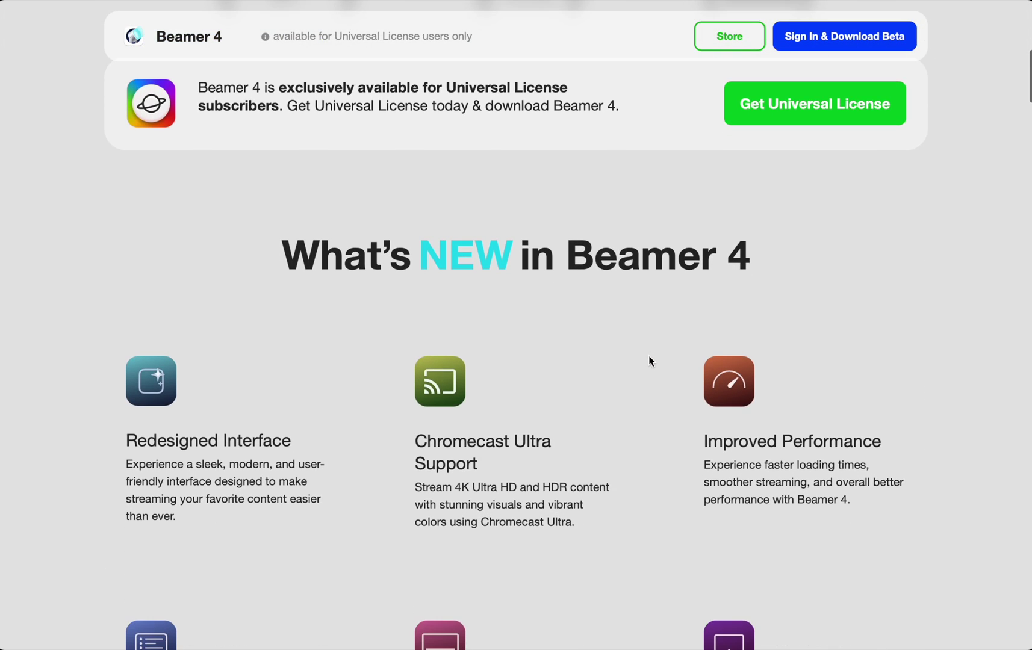
scroll(649, 361, down, 2)
scroll(650, 361, down, 3)
scroll(649, 360, down, 1)
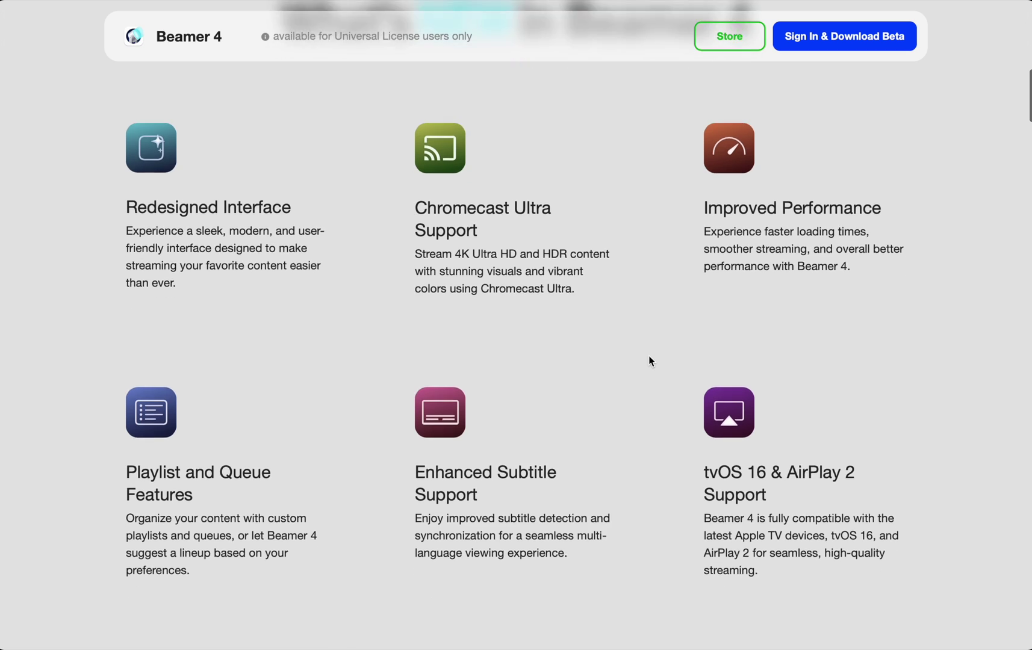
scroll(650, 360, down, 3)
scroll(649, 360, down, 2)
scroll(649, 360, down, 2)
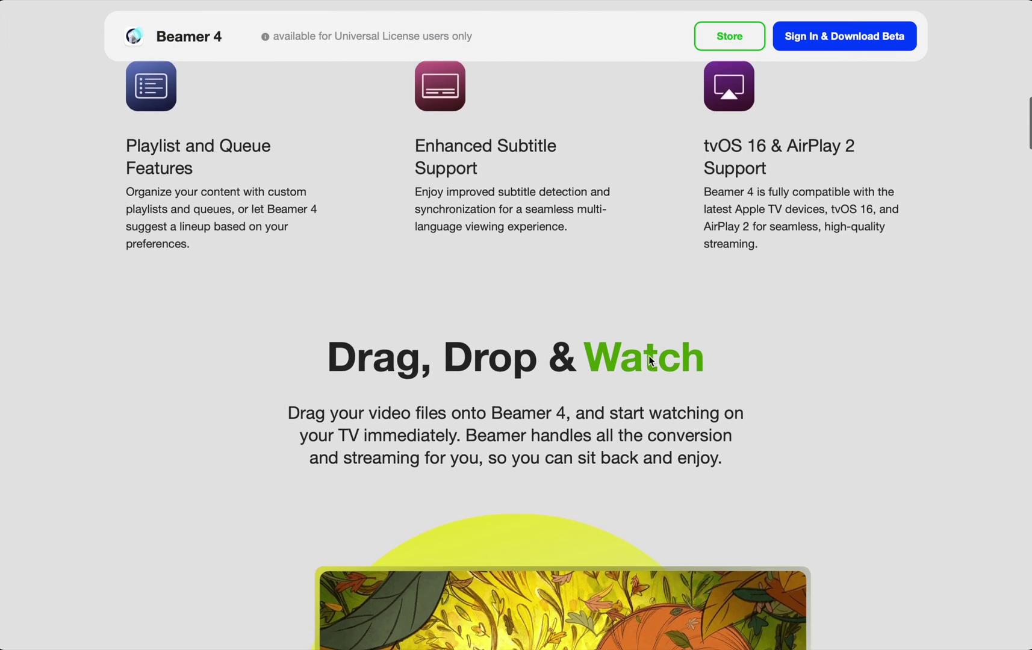
scroll(649, 361, down, 2)
scroll(649, 360, down, 1)
scroll(649, 361, down, 2)
scroll(649, 361, down, 2)
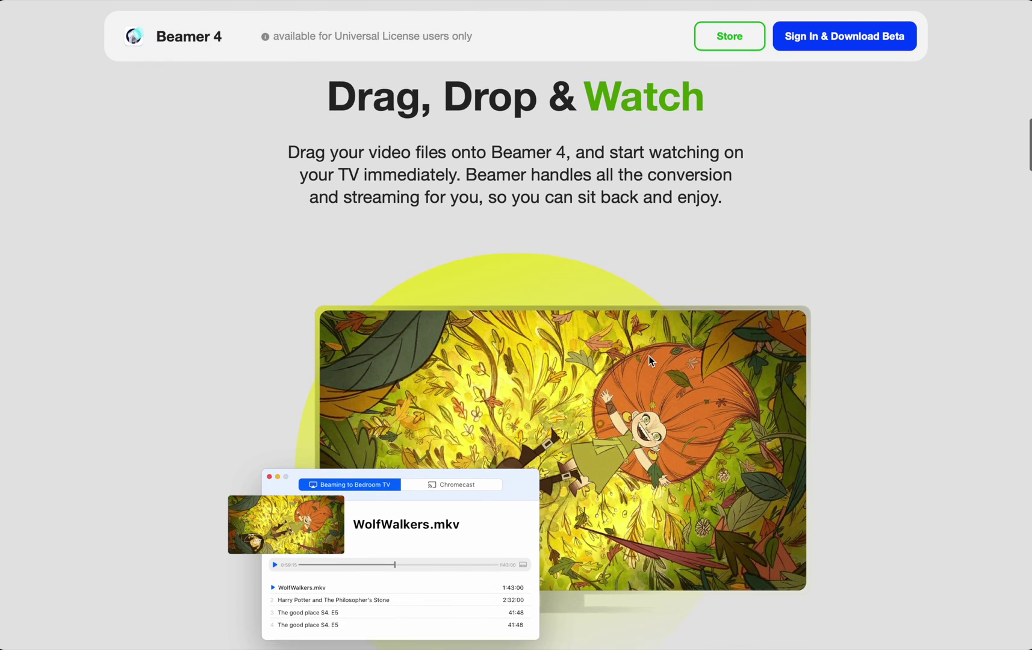
scroll(650, 361, down, 1)
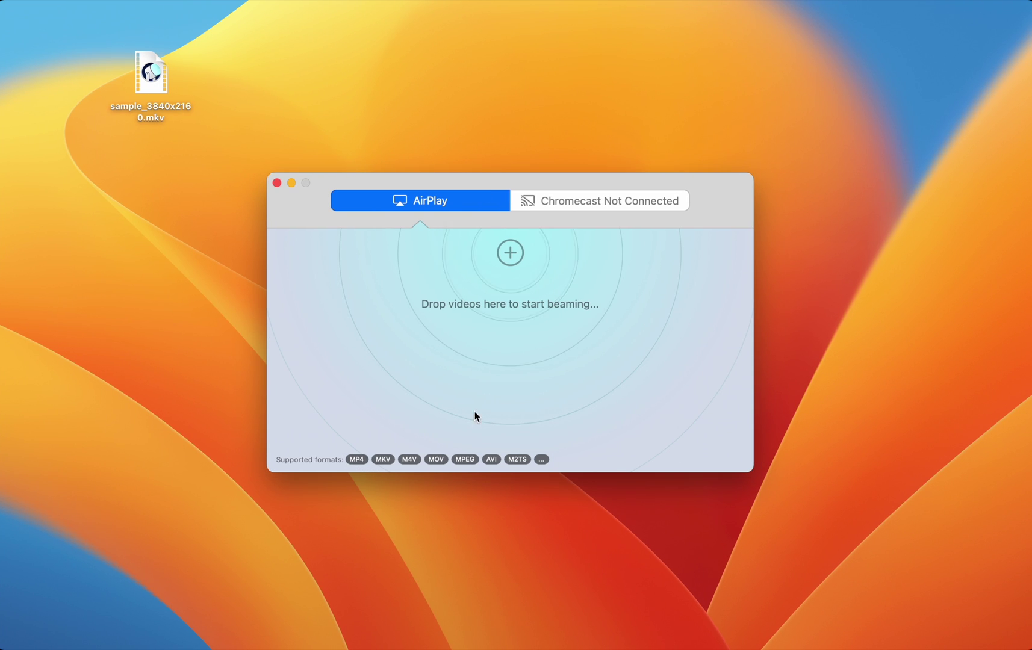
Step: Add sample_3840x2160.mkv to Beamer's queue and play it on the Apple TV
drag(160, 90, 458, 331)
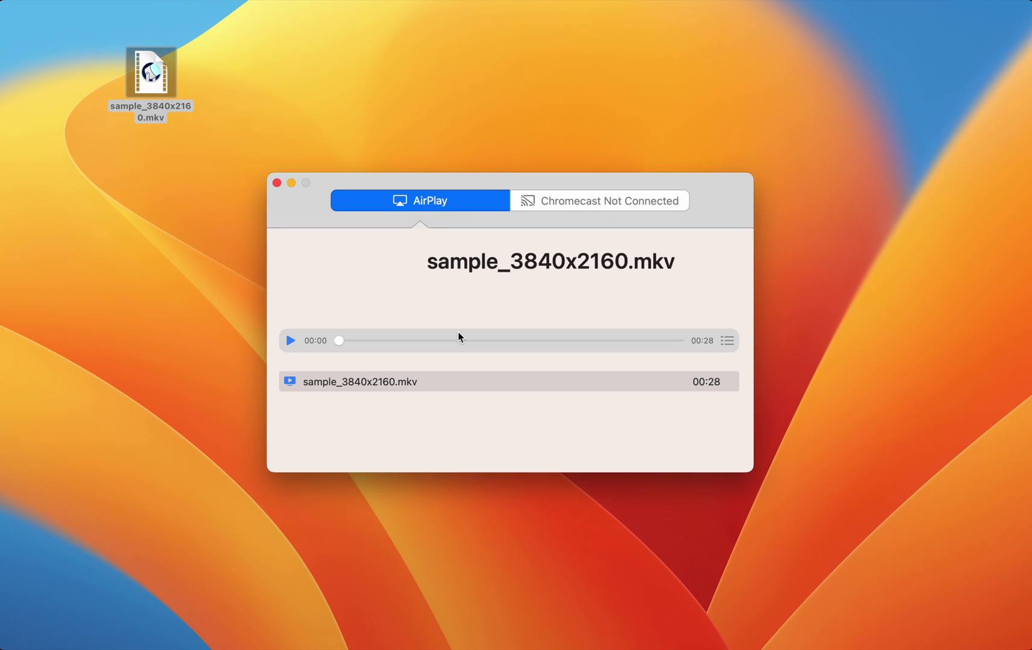
click(292, 340)
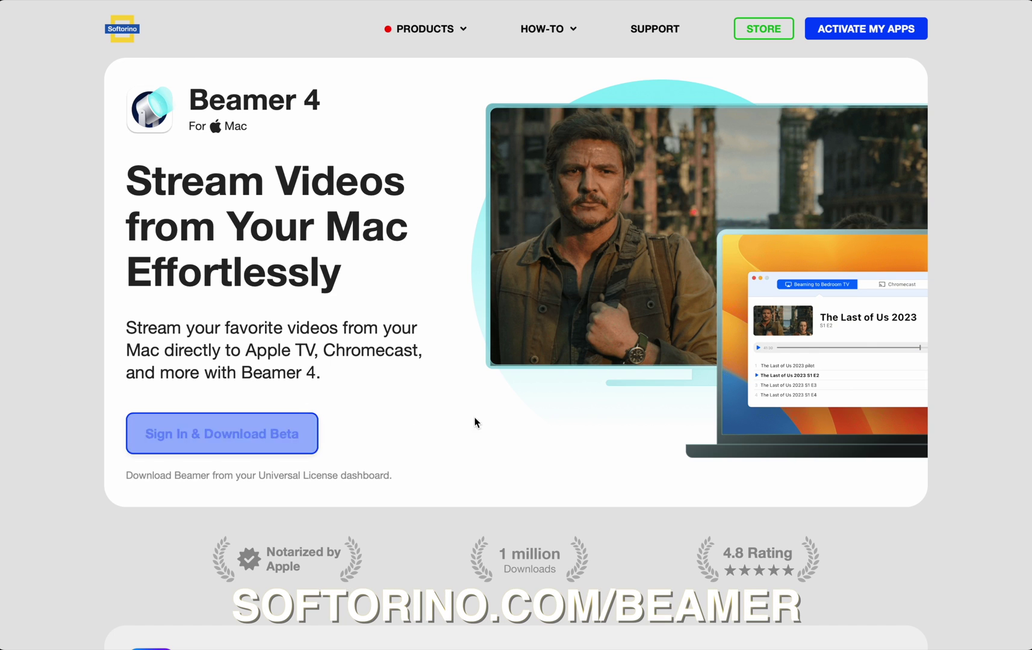
Step: Visit Softorino's Sign In & Download Beta page, then the Universal License page under Products
click(204, 443)
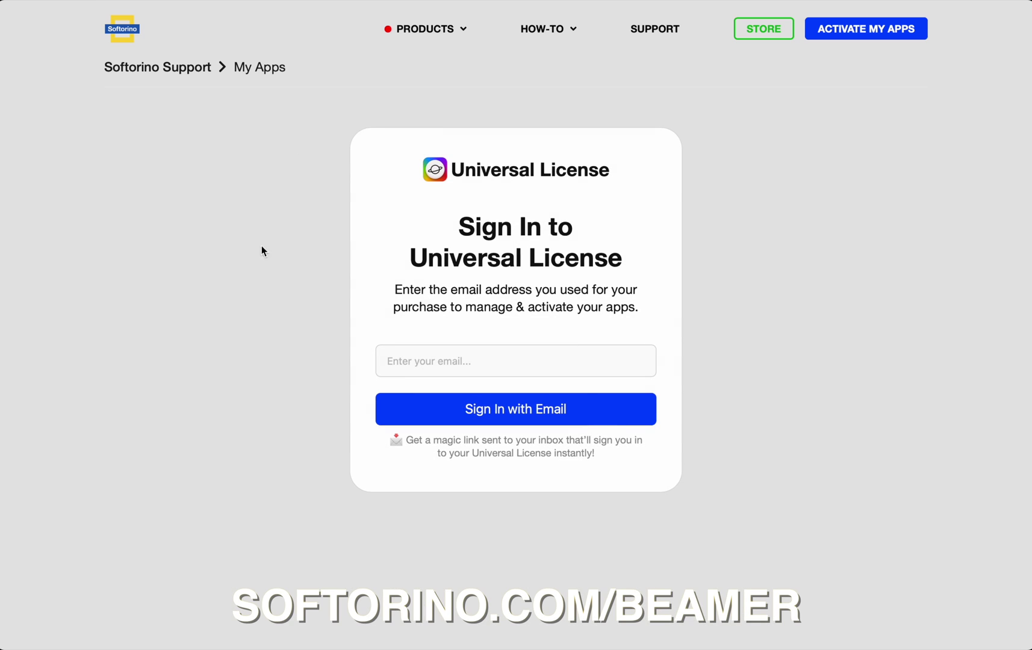
click(425, 33)
click(428, 72)
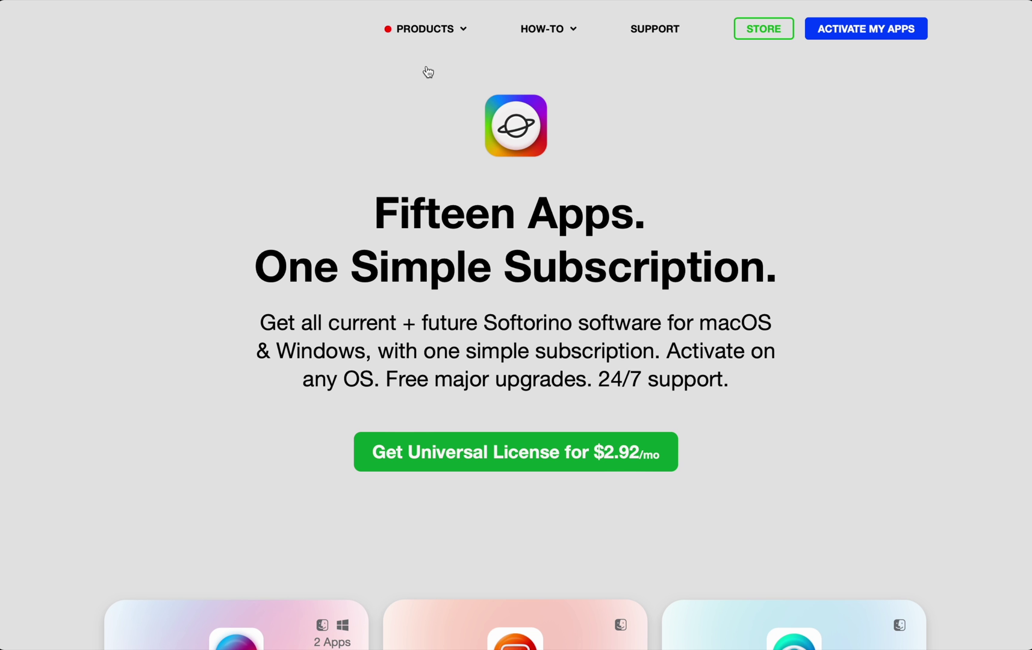
scroll(64, 398, down, 2)
scroll(64, 398, down, 2)
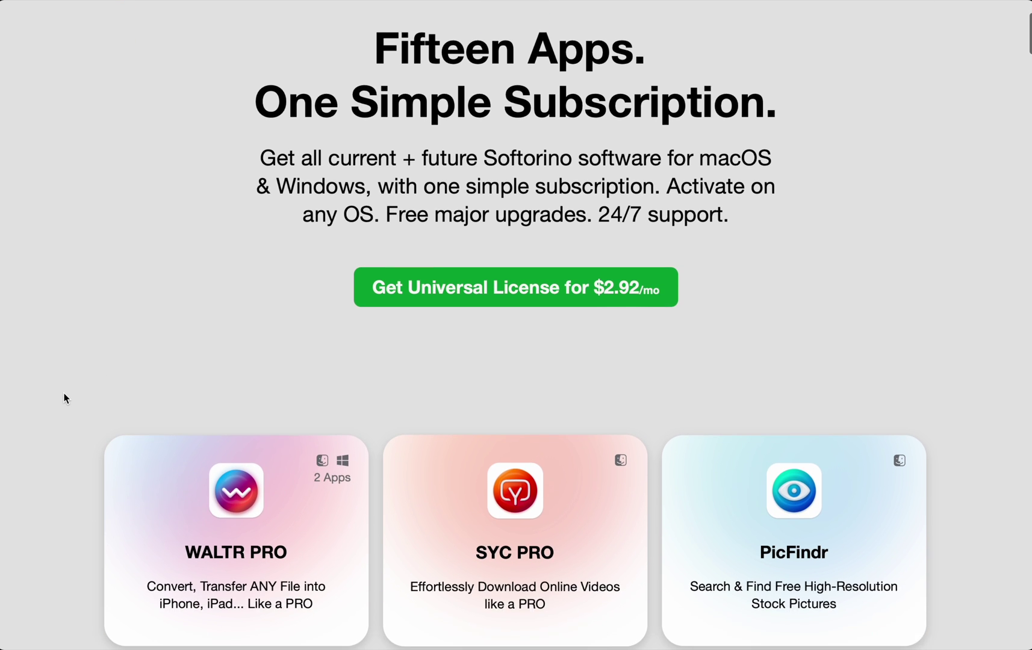
scroll(65, 399, down, 2)
scroll(64, 398, down, 1)
scroll(65, 398, down, 1)
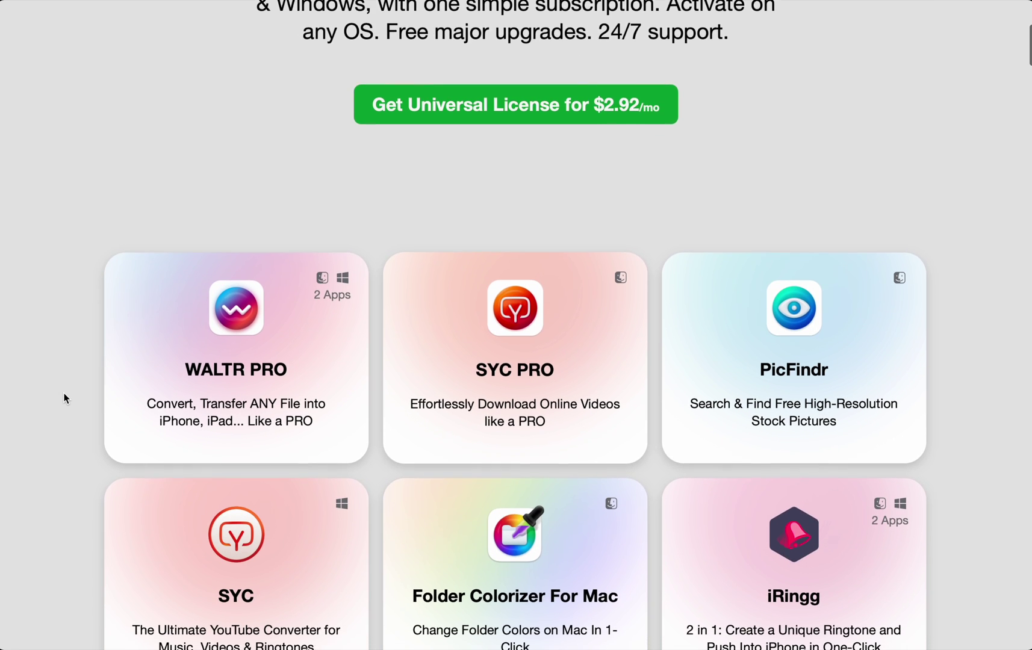
scroll(64, 398, down, 1)
scroll(65, 399, down, 1)
scroll(65, 399, down, 1)
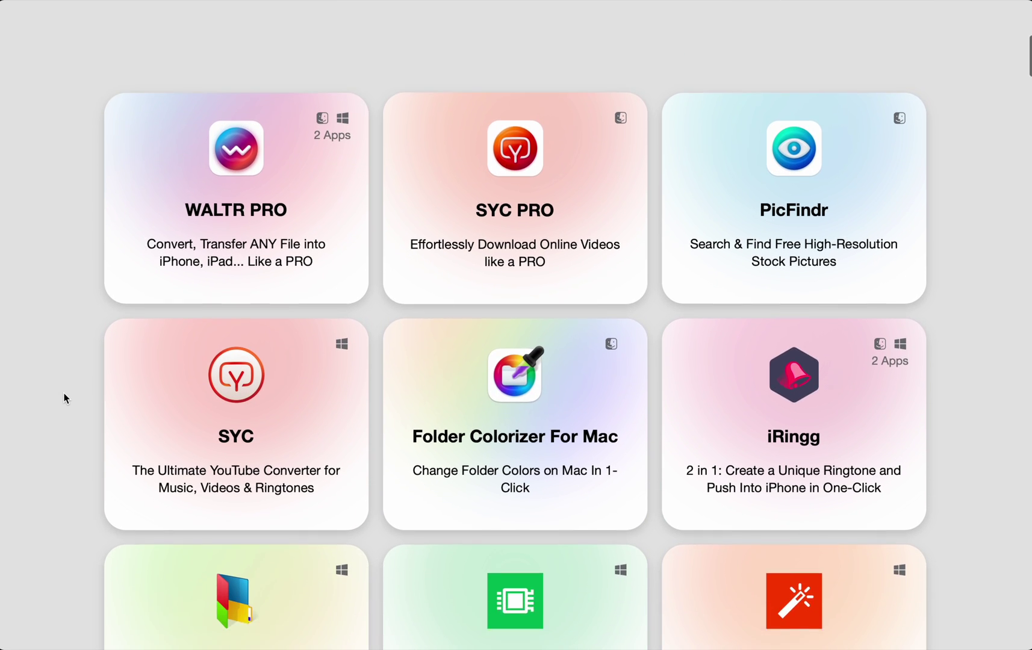
scroll(65, 398, down, 1)
scroll(65, 398, down, 1)
scroll(64, 399, down, 1)
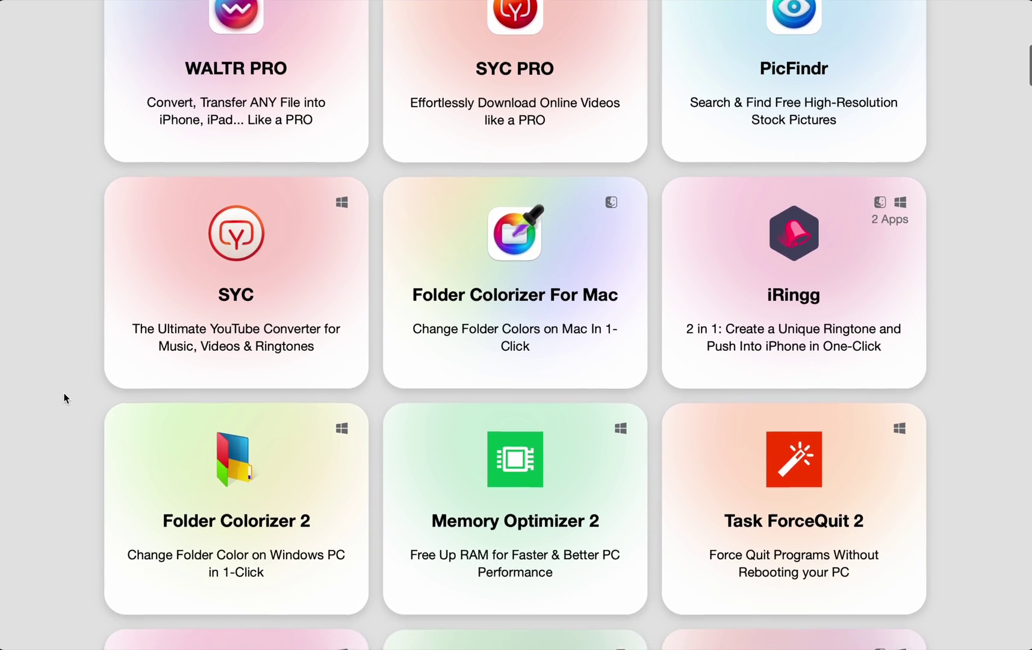
scroll(65, 398, down, 1)
scroll(65, 398, down, 1)
scroll(65, 398, down, 1)
scroll(65, 398, down, 1)
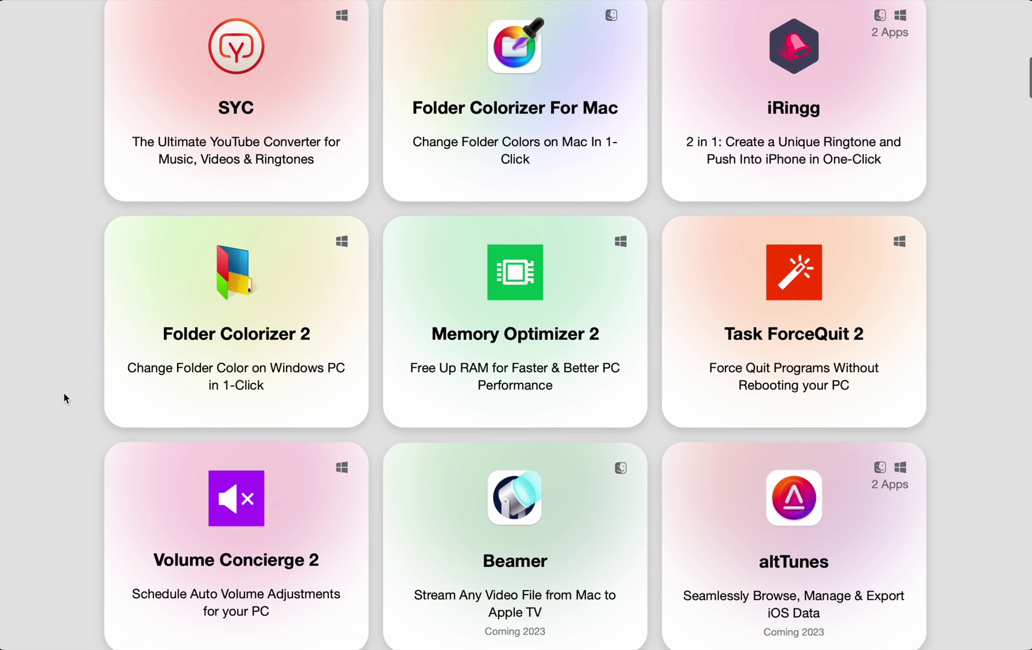
scroll(65, 398, up, 2)
scroll(158, 407, up, 3)
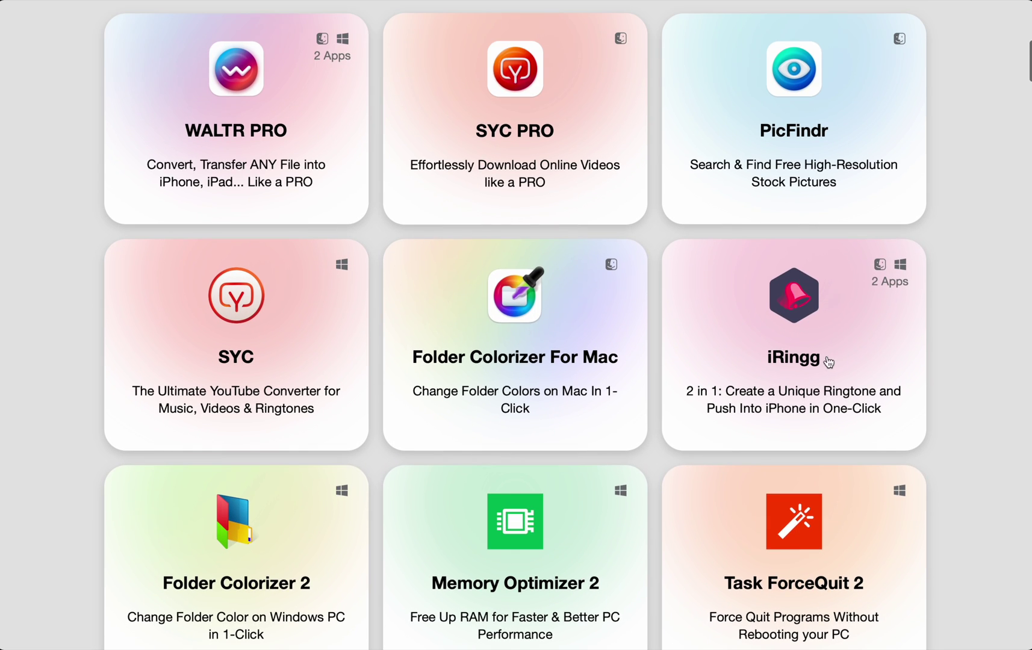